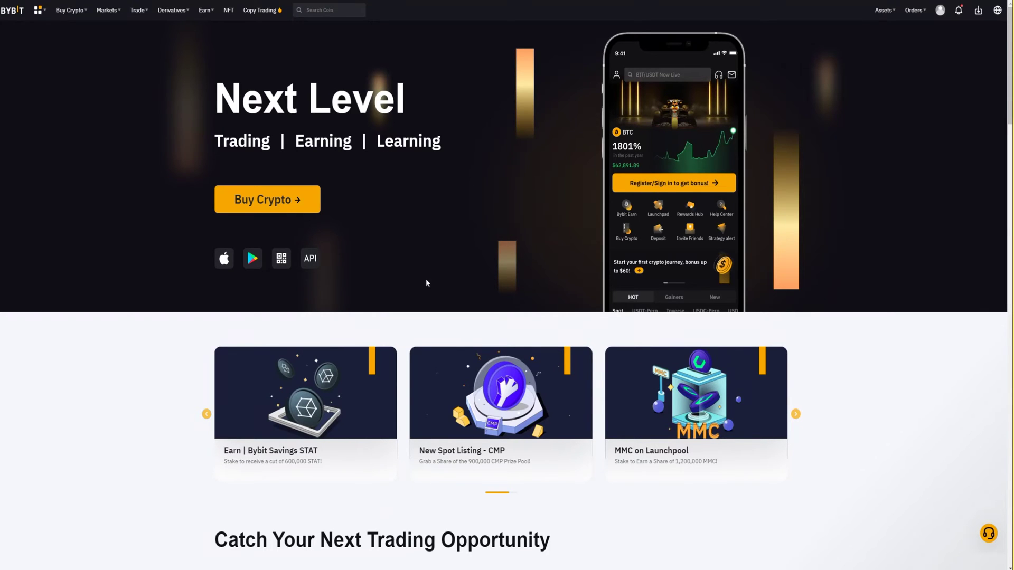
Step: Go to the Subaccounts management page from the avatar menu
mouse_move(940, 11)
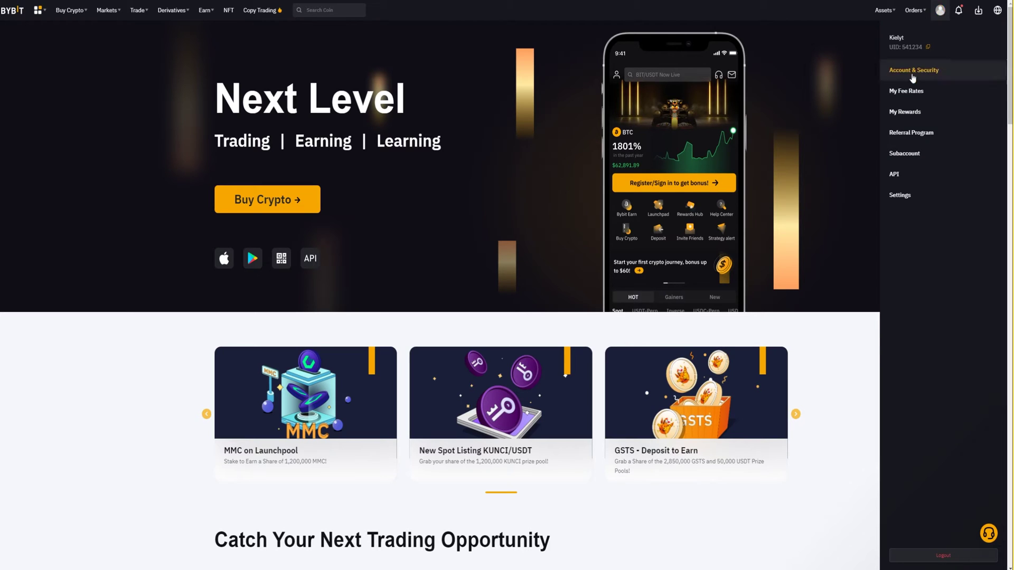
click(905, 153)
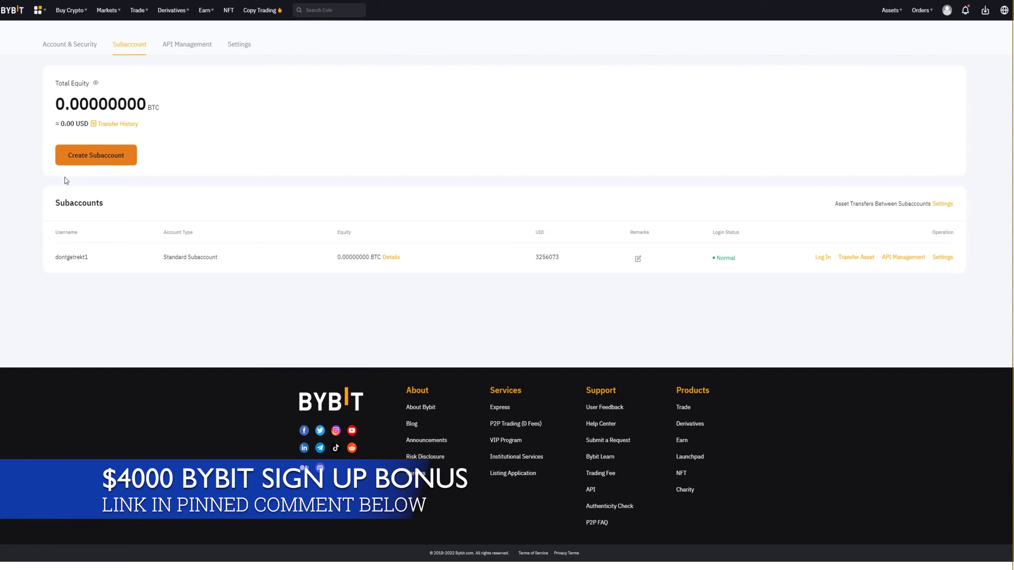
drag(55, 204, 74, 201)
click(113, 205)
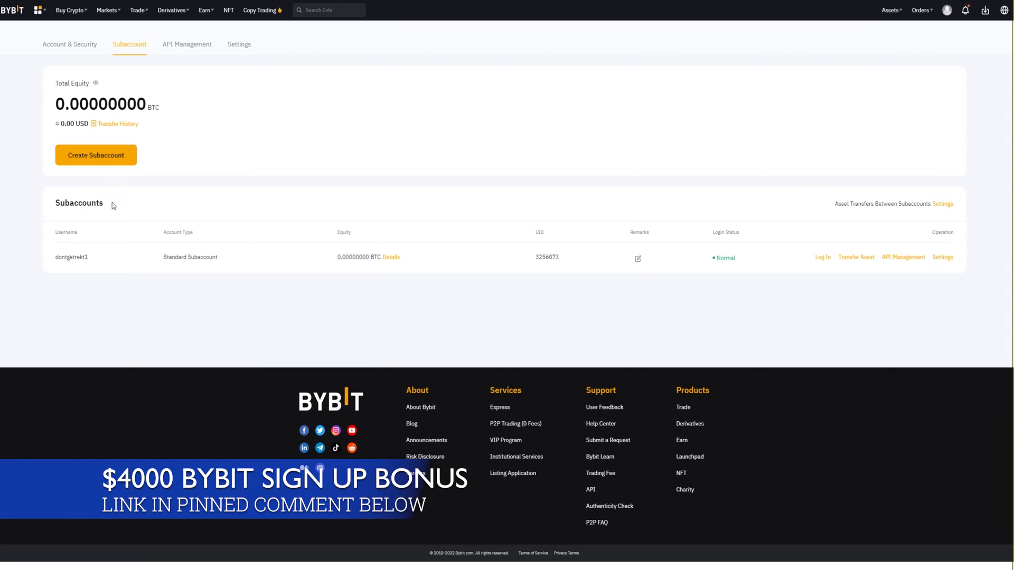
Step: Create a Standard subaccount named Rekt01 with a password, then begin entering the emailed verification code
click(96, 158)
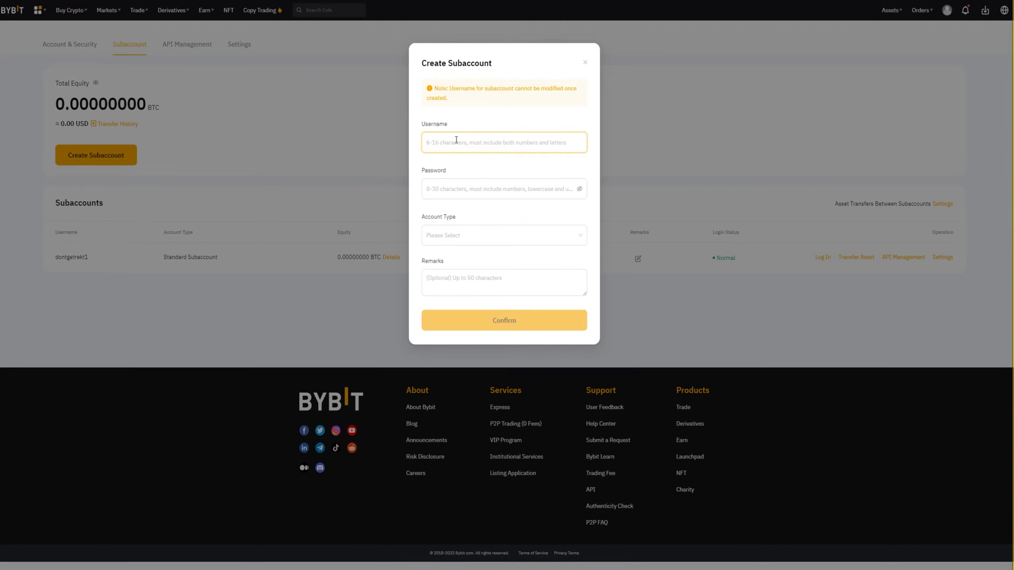
text(Rekt)
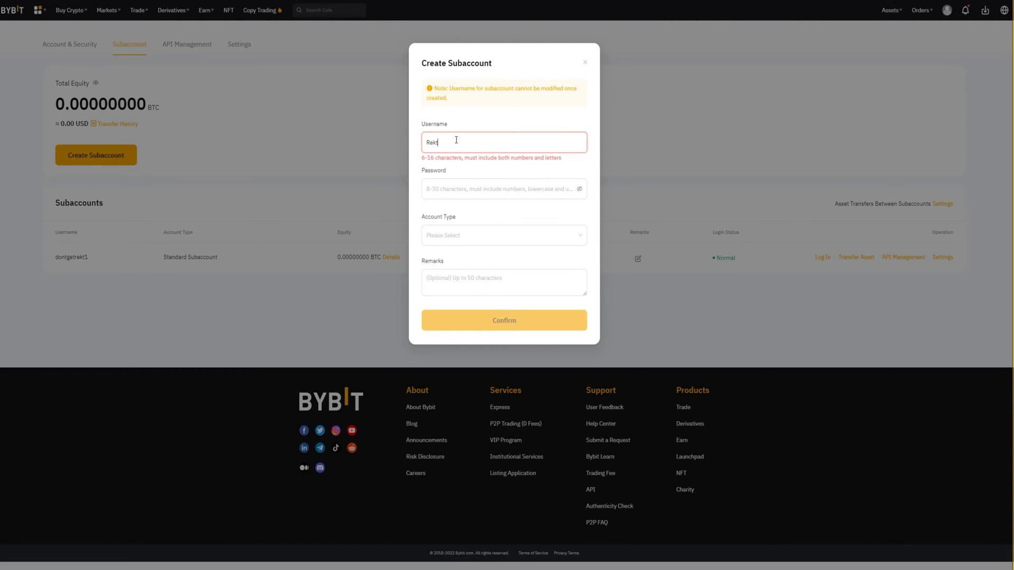
text(01)
click(441, 191)
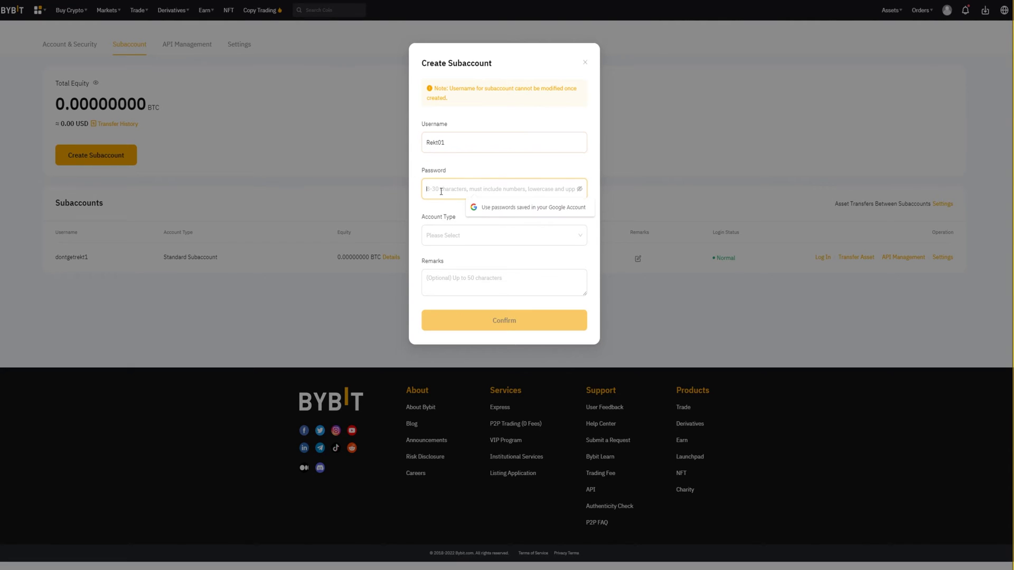
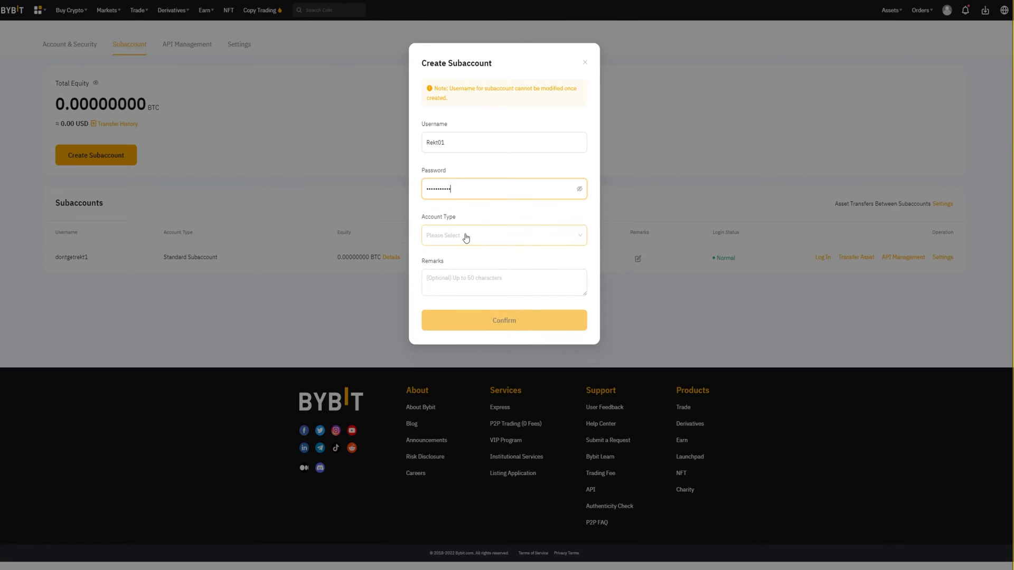
click(466, 238)
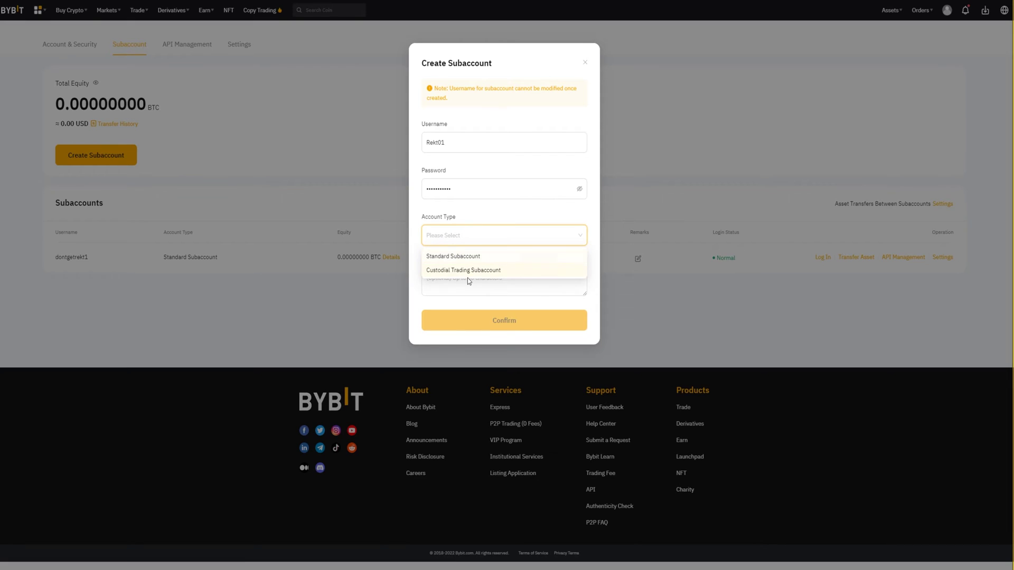
click(463, 257)
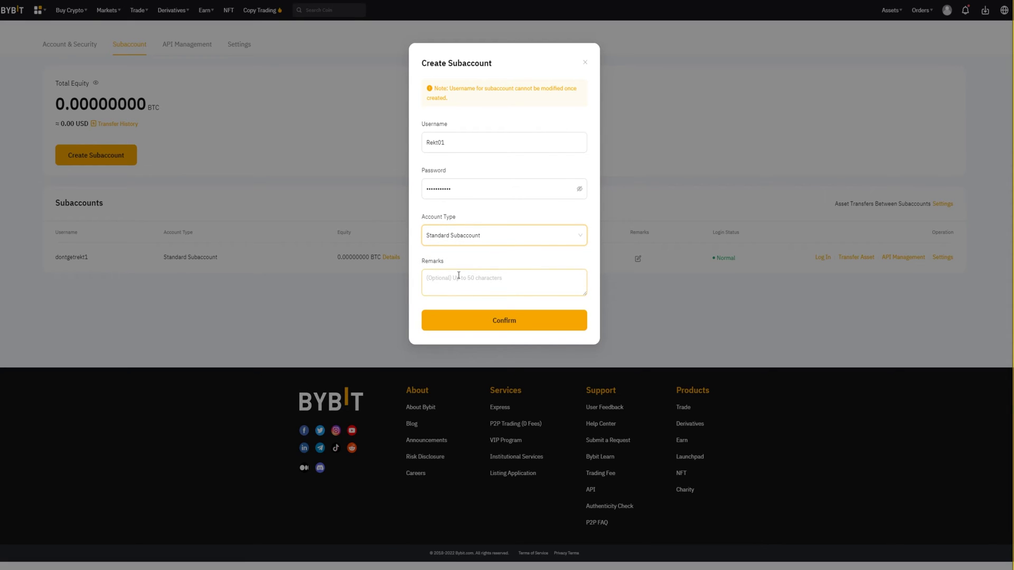
click(516, 321)
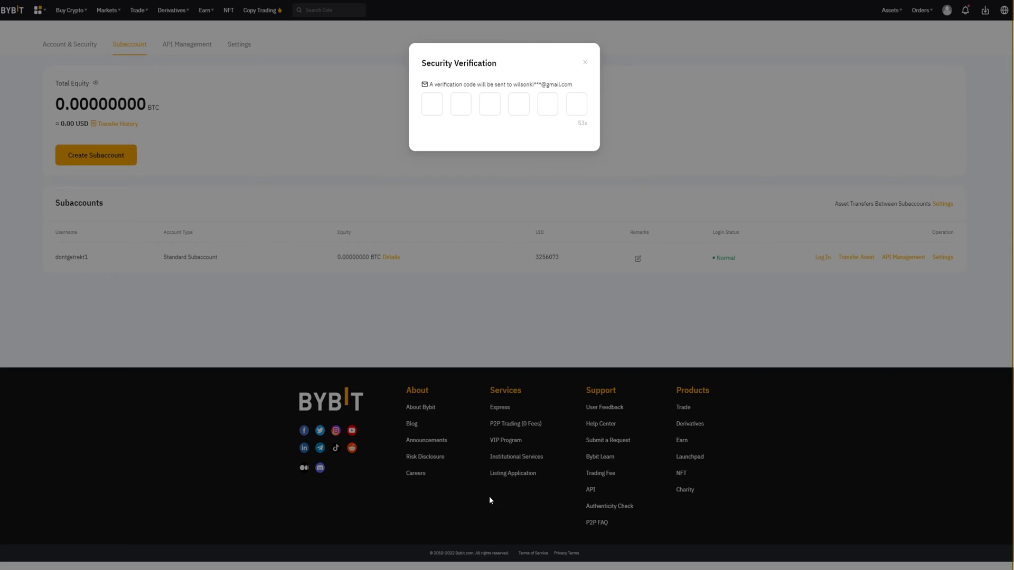
click(433, 102)
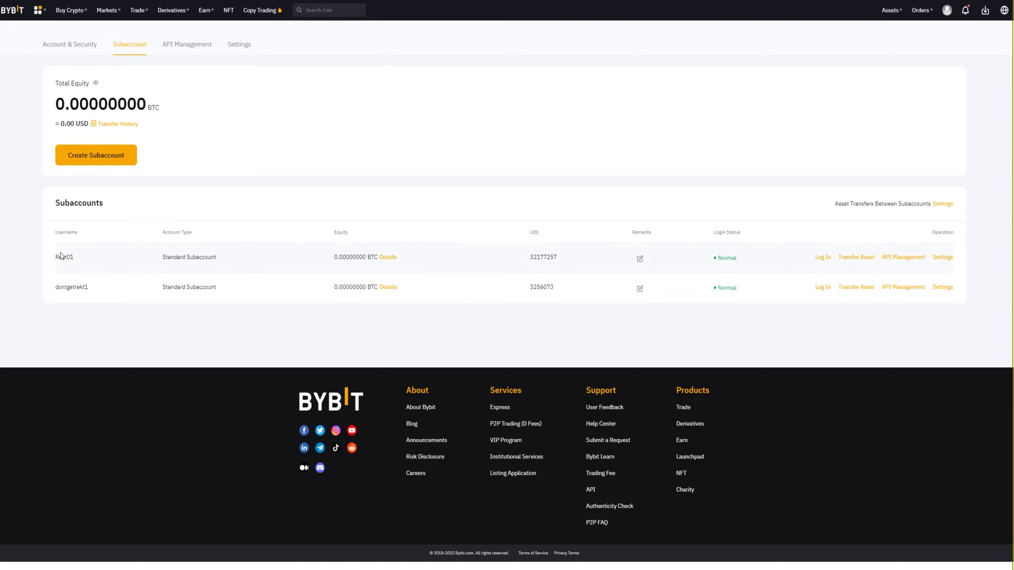
Step: Start a transfer to Rekt01, from the main account's Derivatives wallet to Rekt01's Spot wallet
drag(60, 257, 57, 257)
click(84, 258)
click(856, 259)
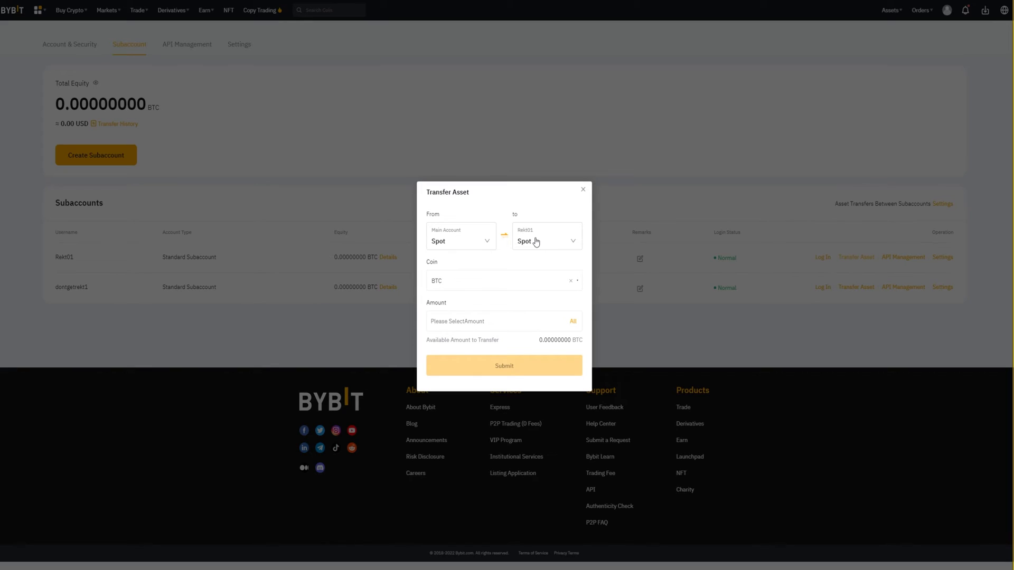
click(454, 235)
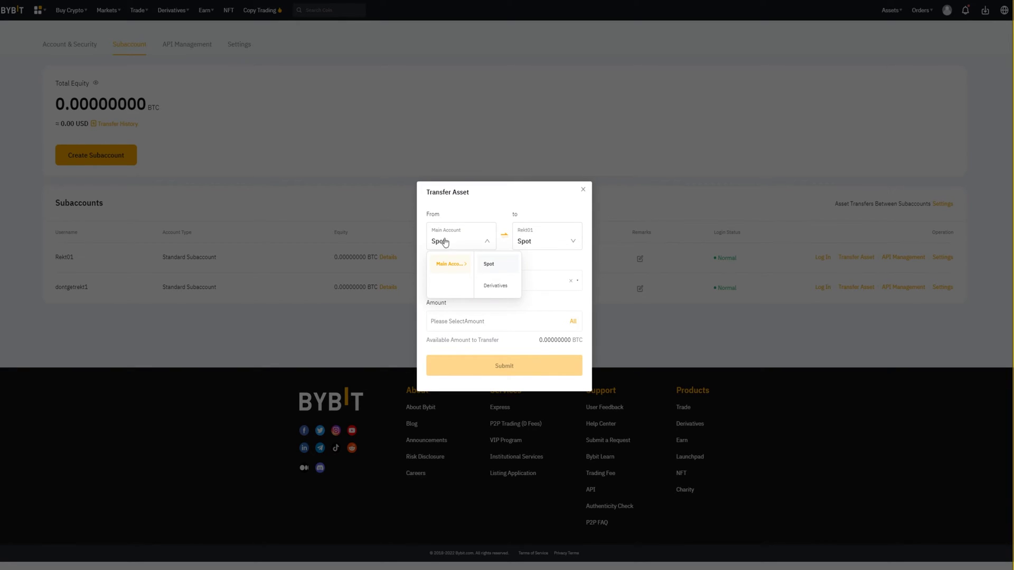
click(495, 285)
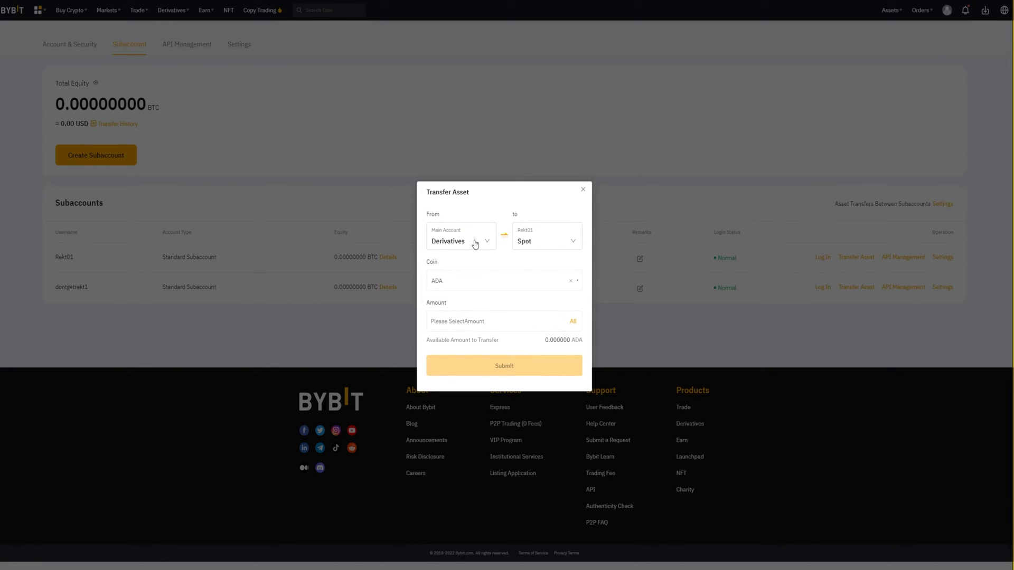
click(547, 239)
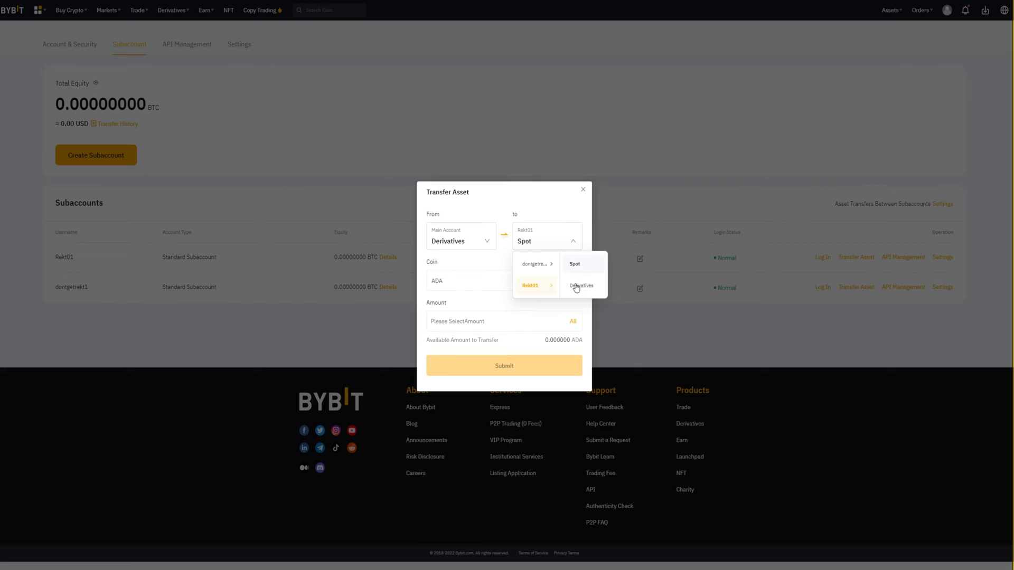
click(575, 264)
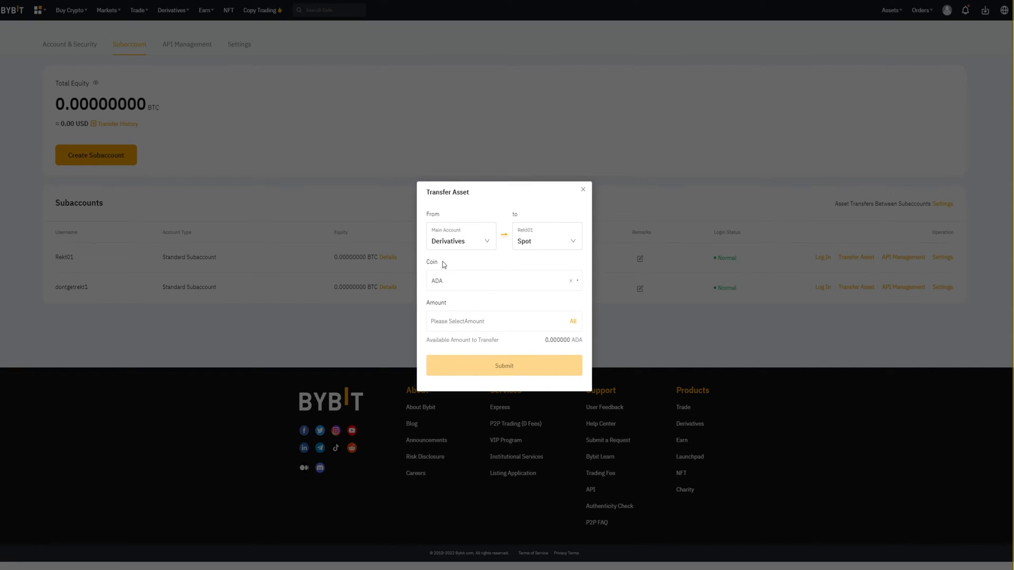
Step: Choose BTC as the coin and enter a transfer amount of 0.001
click(438, 279)
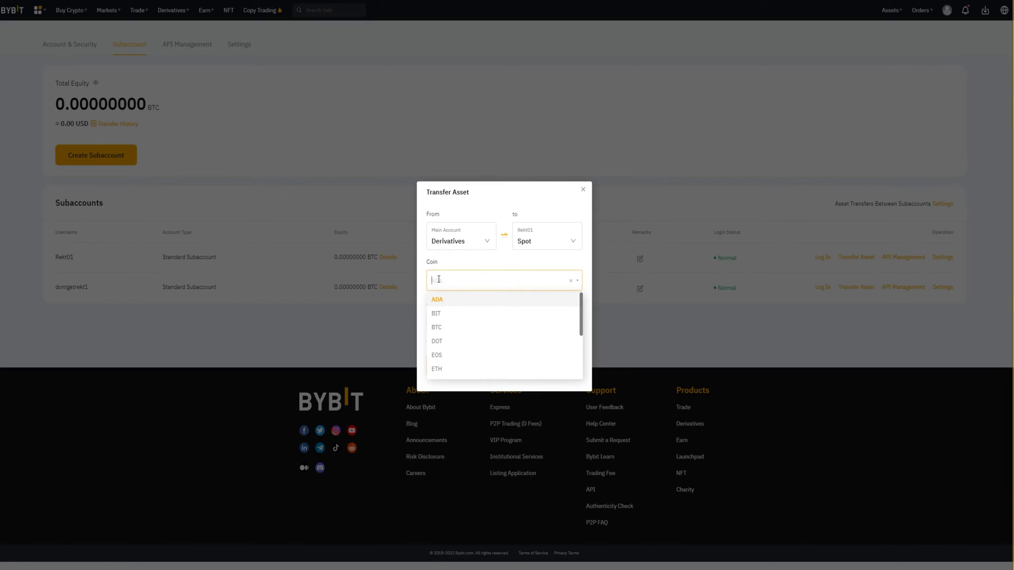
click(461, 329)
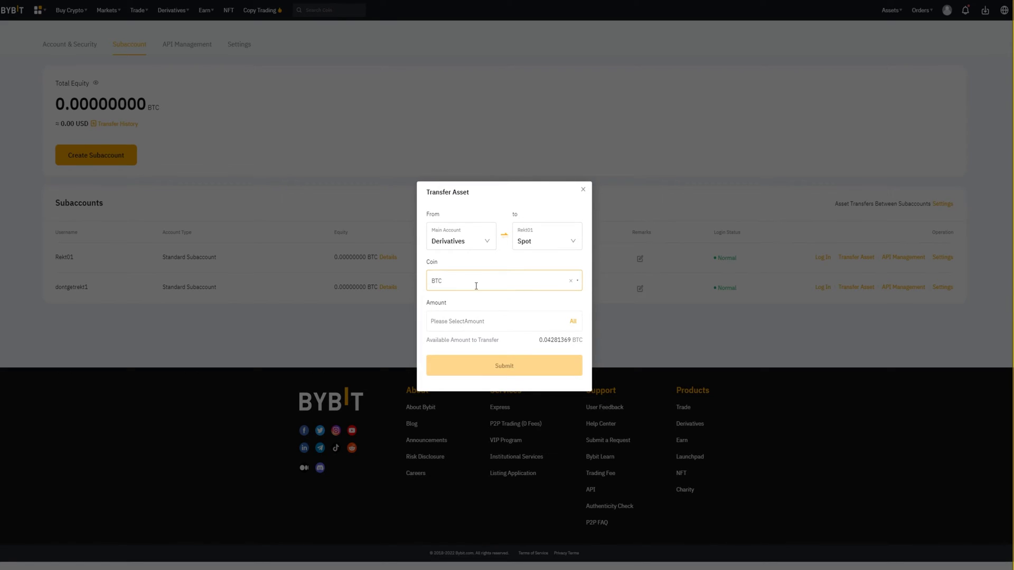
click(458, 321)
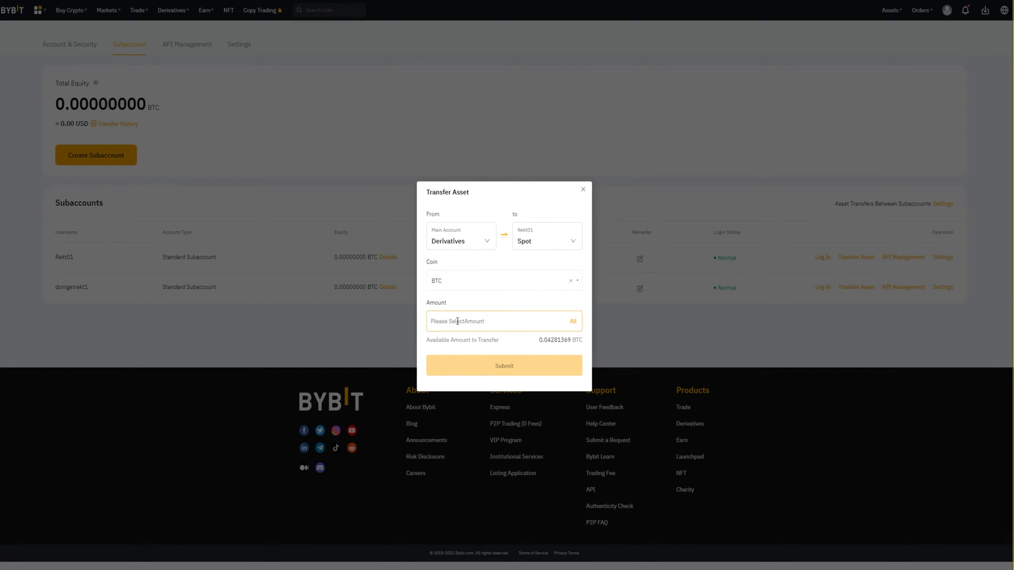
text(0.001)
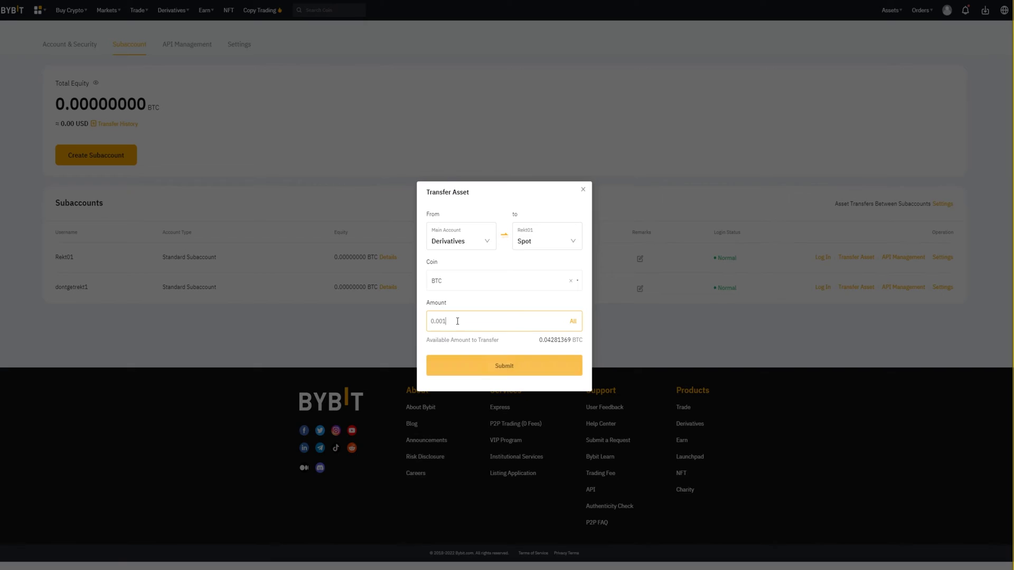
click(534, 343)
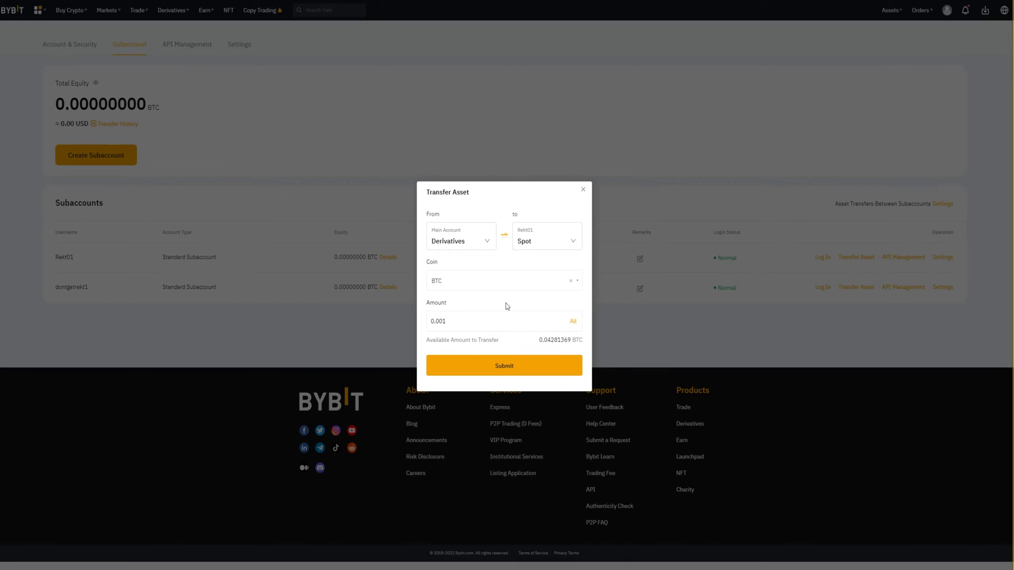
Step: Submit the 0.001 BTC transfer and check Rekt01 now shows 0.00100000 BTC equity
click(500, 368)
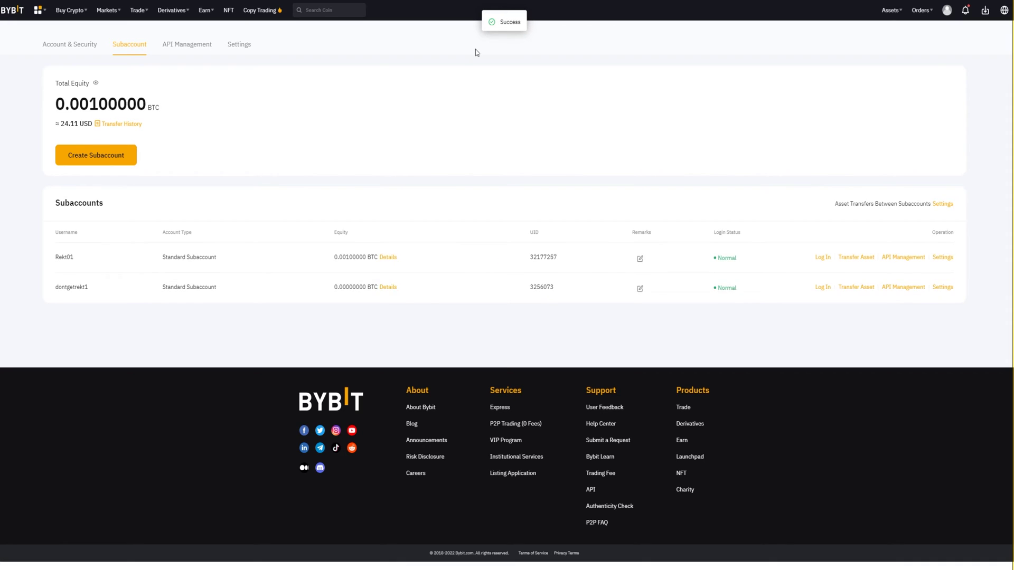
drag(112, 208, 55, 204)
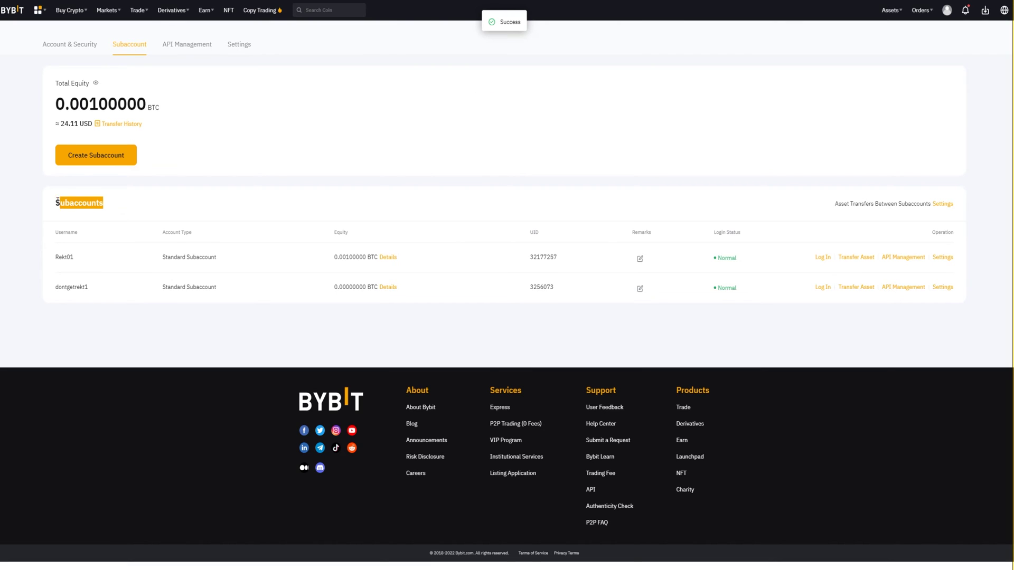
click(55, 204)
drag(54, 259, 83, 258)
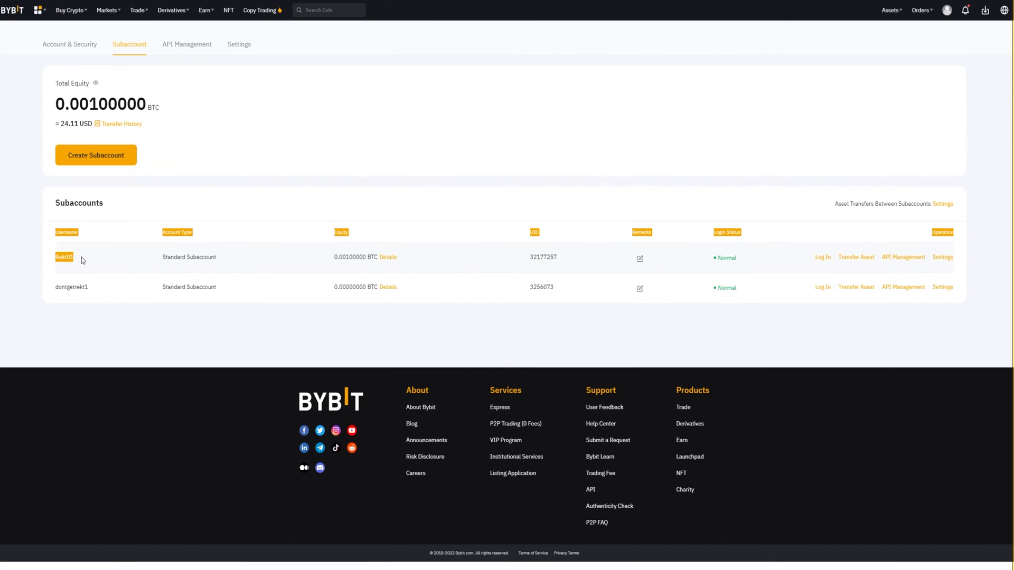
click(87, 260)
drag(335, 258, 392, 257)
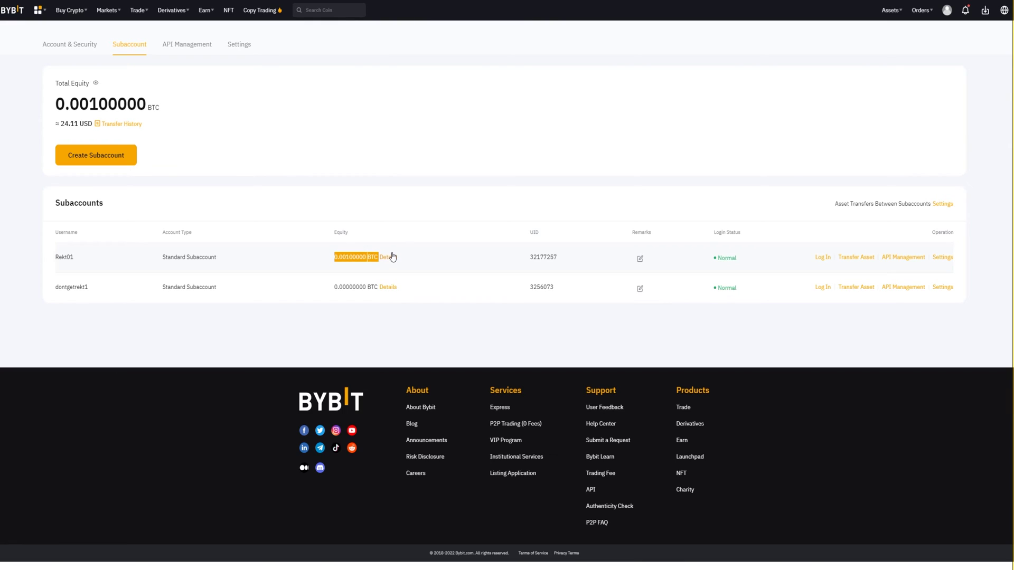
click(429, 258)
Step: Switch the login to the Rekt01 subaccount and confirm
click(824, 259)
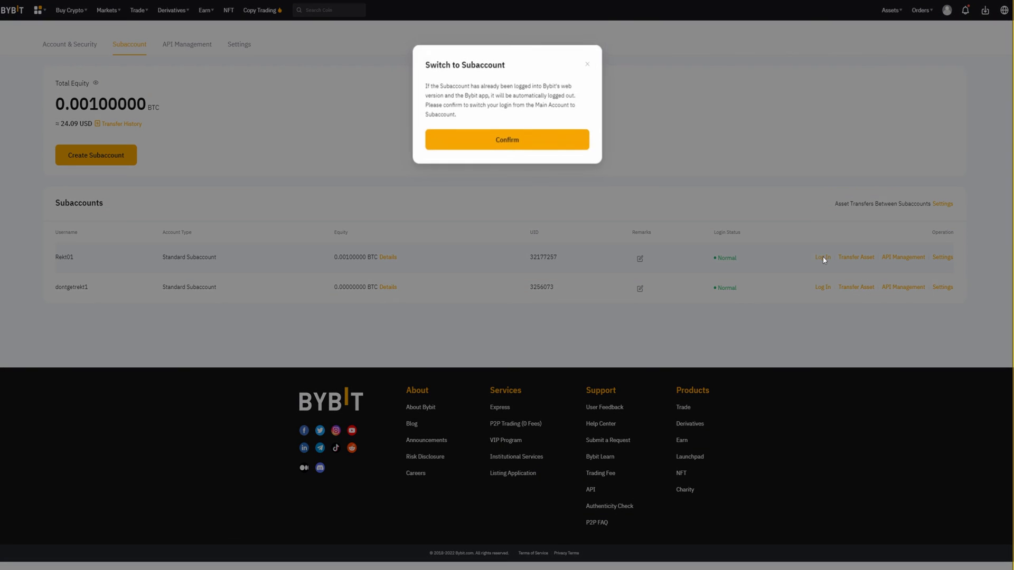
click(502, 139)
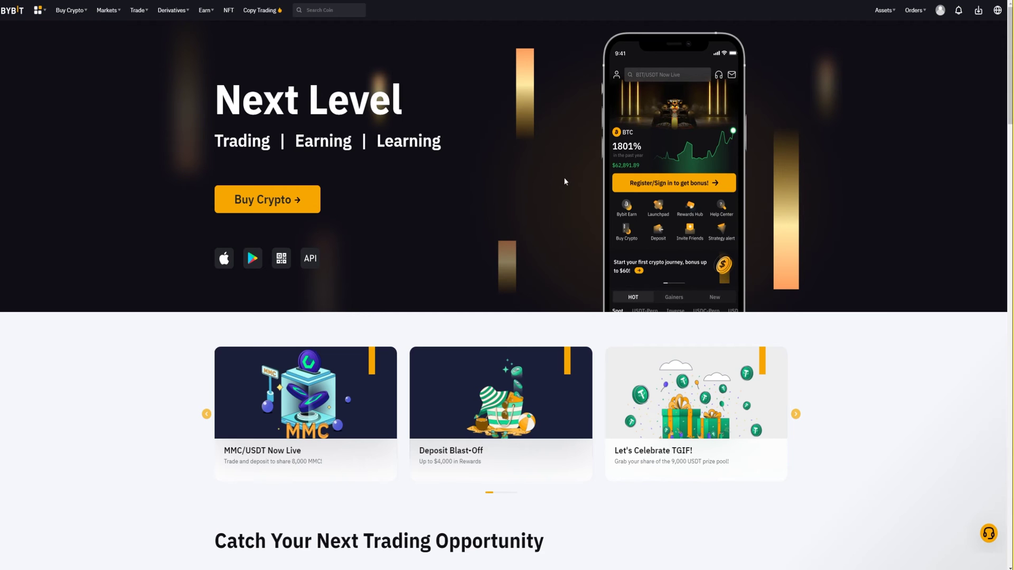
mouse_move(935, 29)
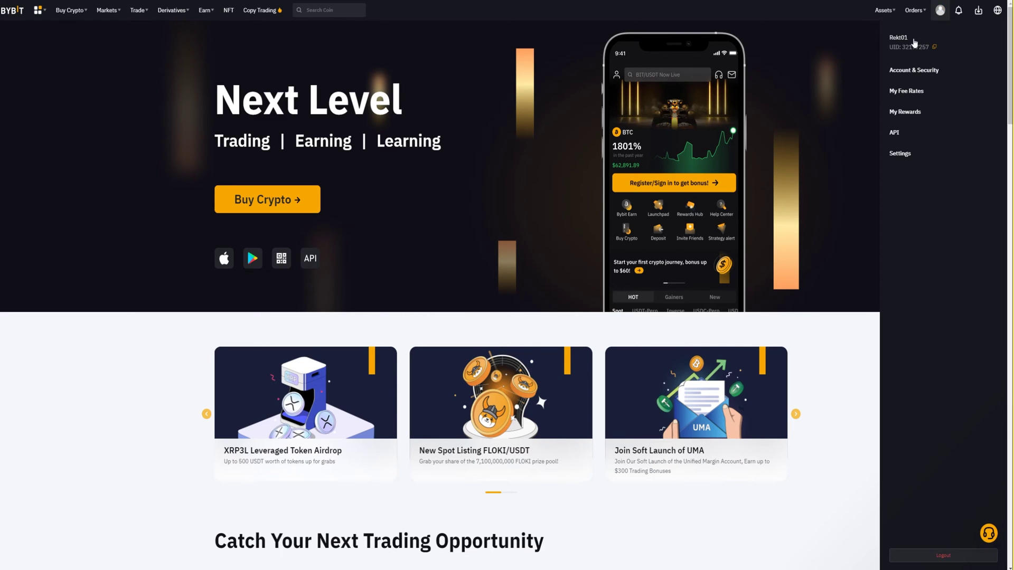
Step: View Rekt01's Assets Overview and Spot balances, showing 0.00100000 BTC in the wallet
mouse_move(881, 10)
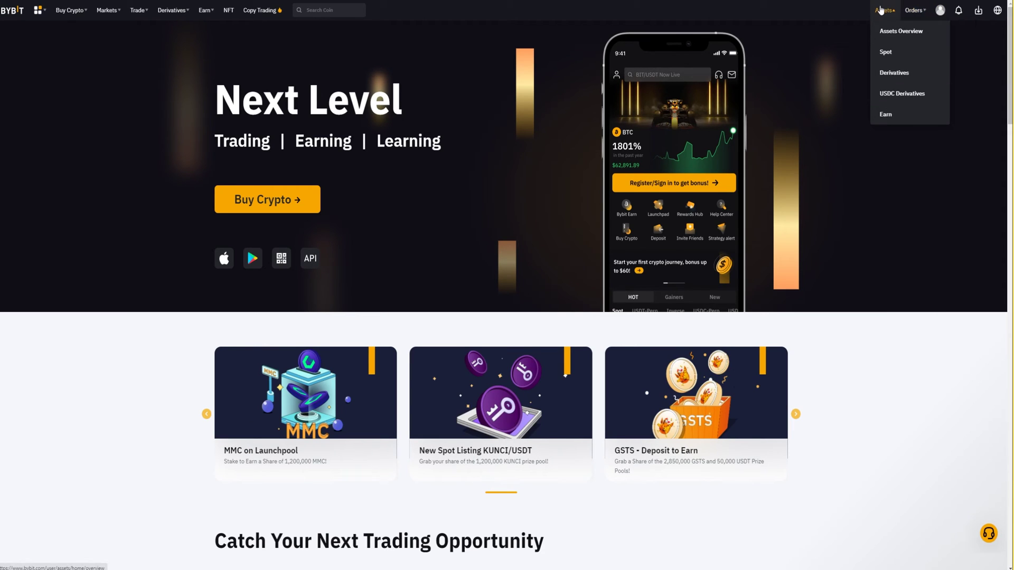
click(888, 30)
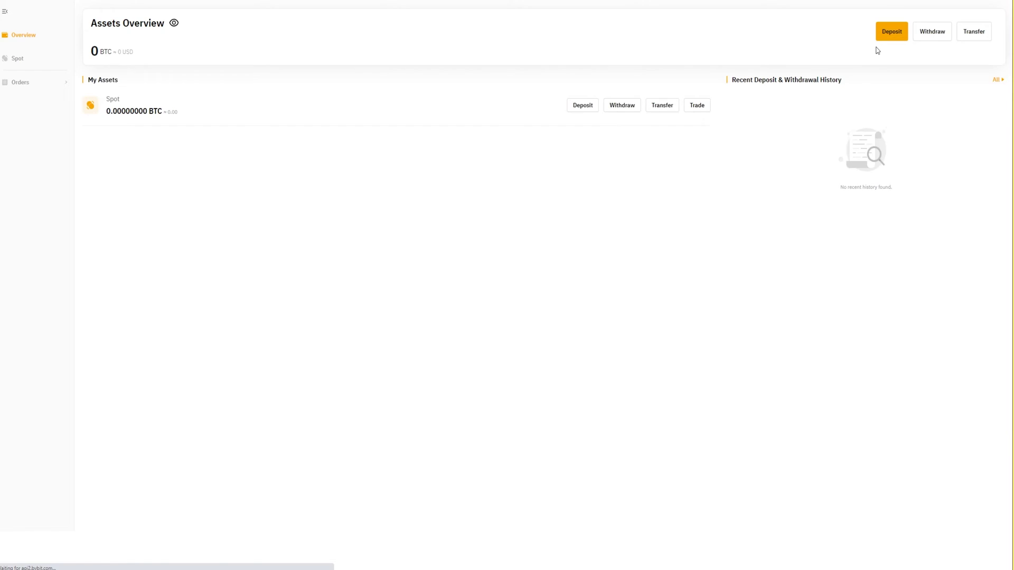
mouse_move(90, 71)
mouse_down()
mouse_move(168, 69)
mouse_move(98, 66)
mouse_up()
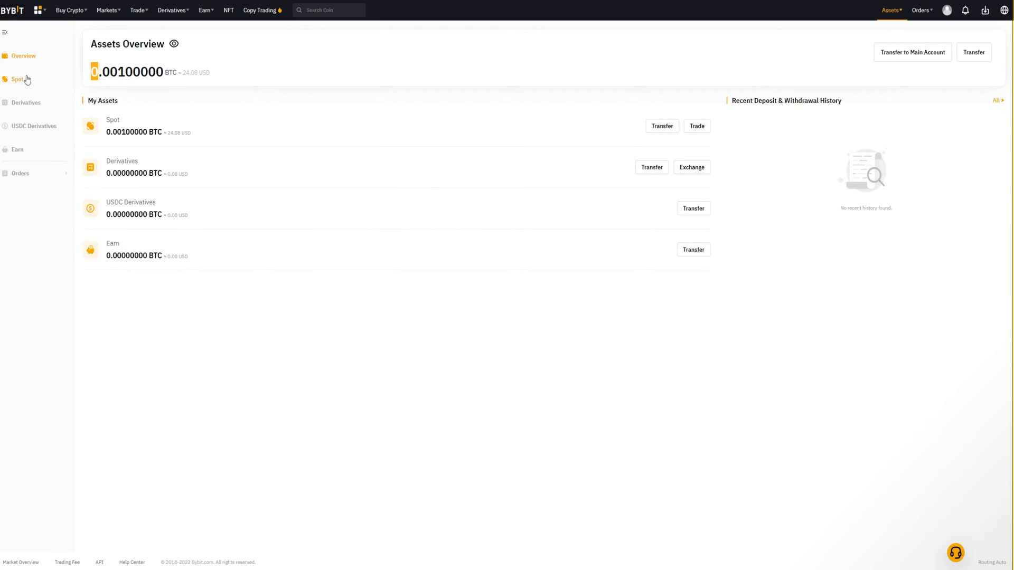
click(16, 79)
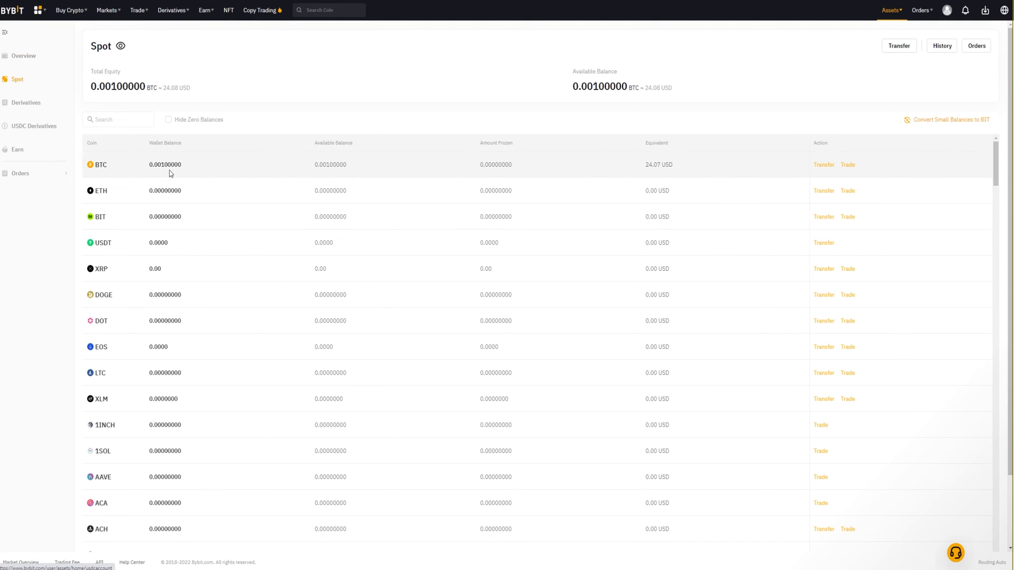
drag(144, 165, 193, 166)
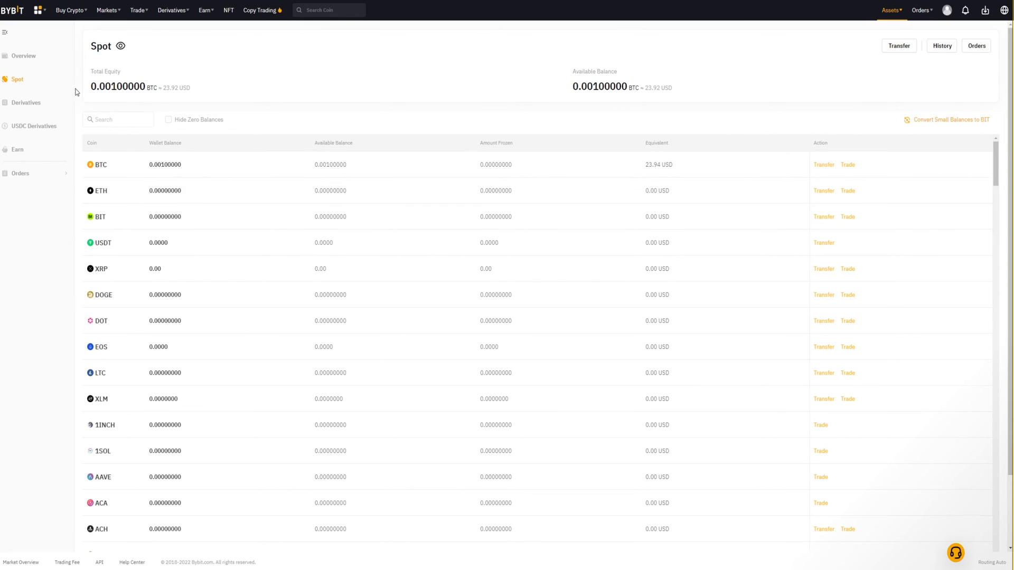
Step: From the Assets Overview, transfer Rekt01's BTC back to the main account
click(23, 56)
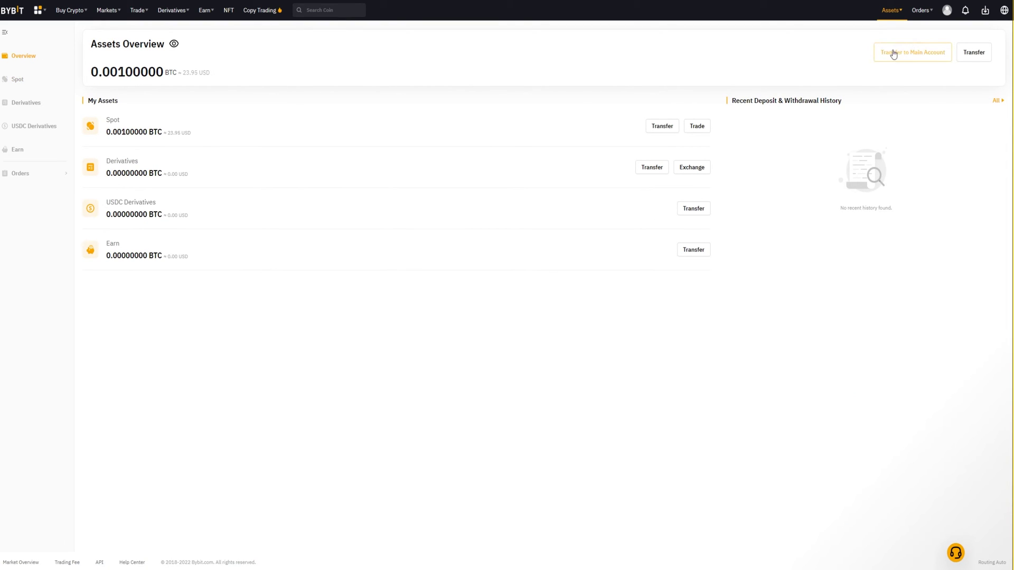
click(909, 56)
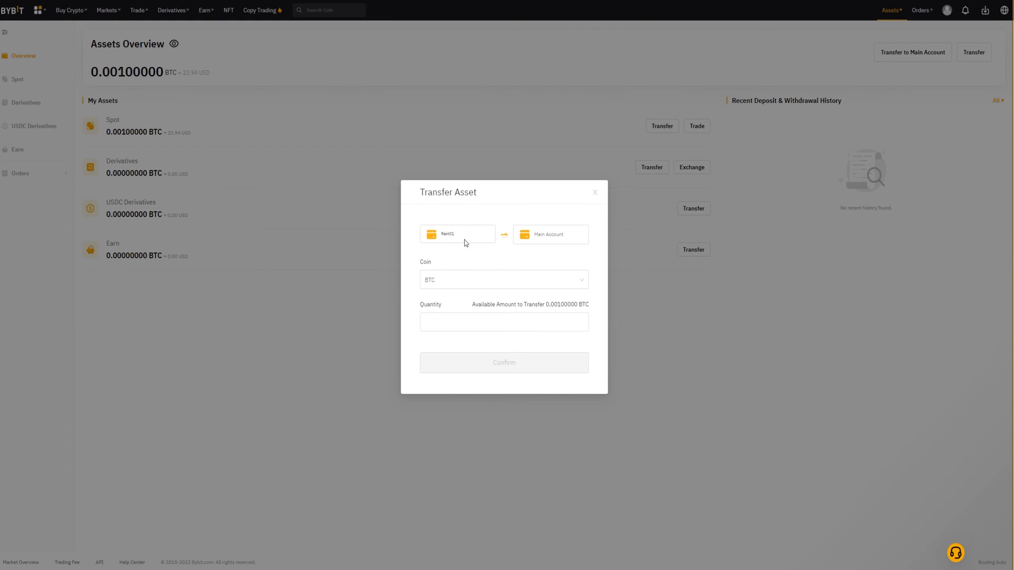
click(459, 286)
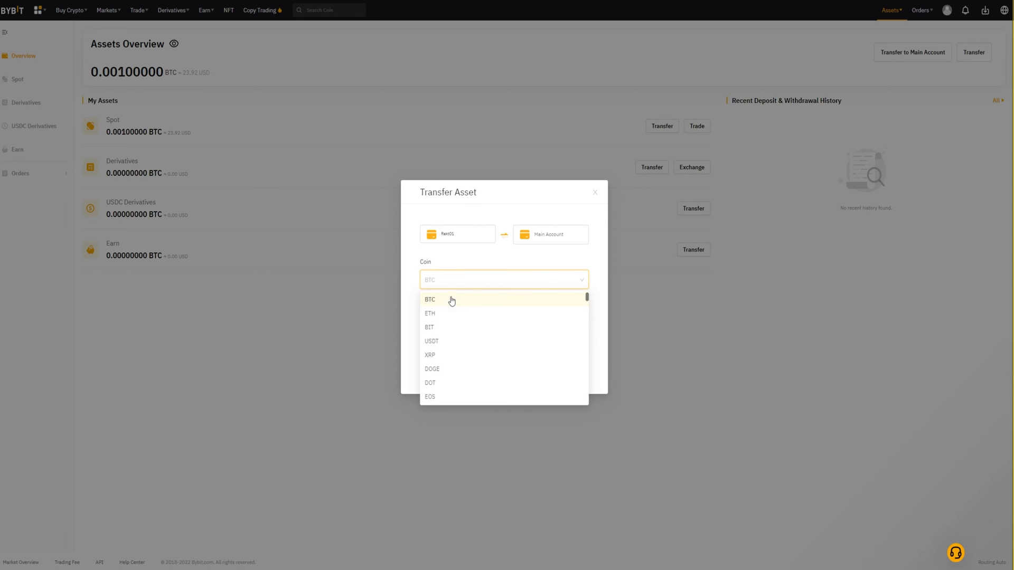
click(451, 300)
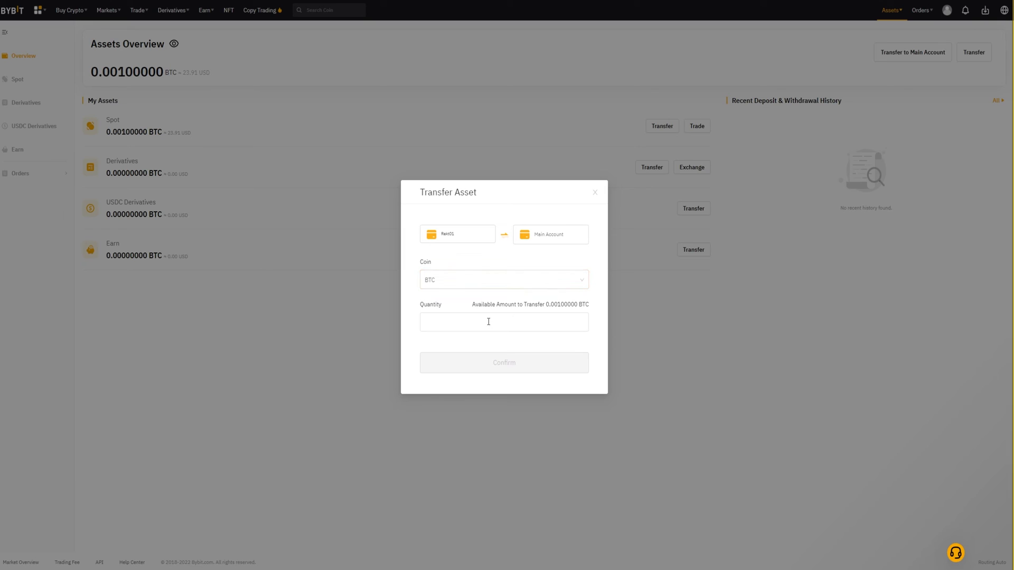
text(0.001)
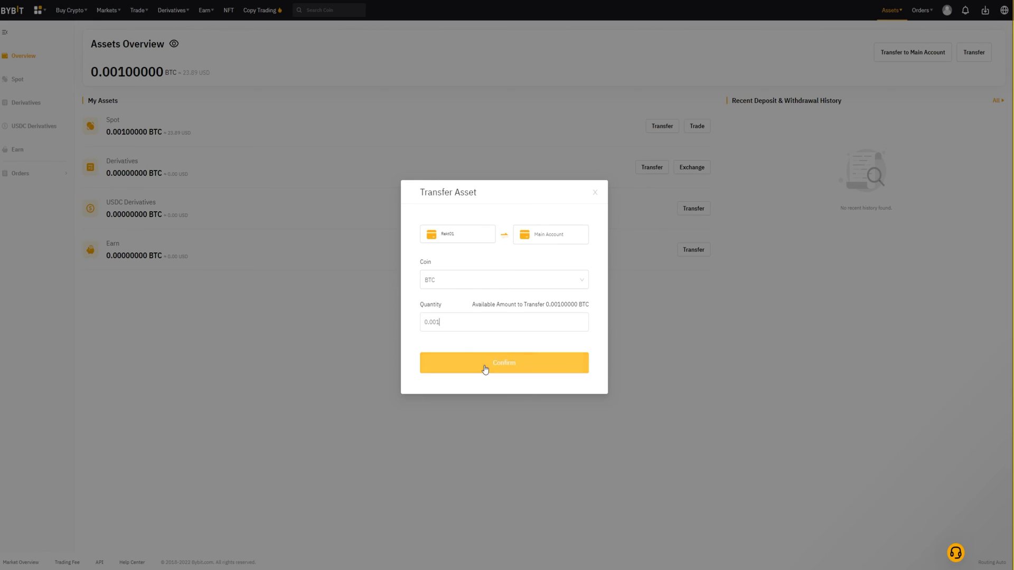
click(483, 364)
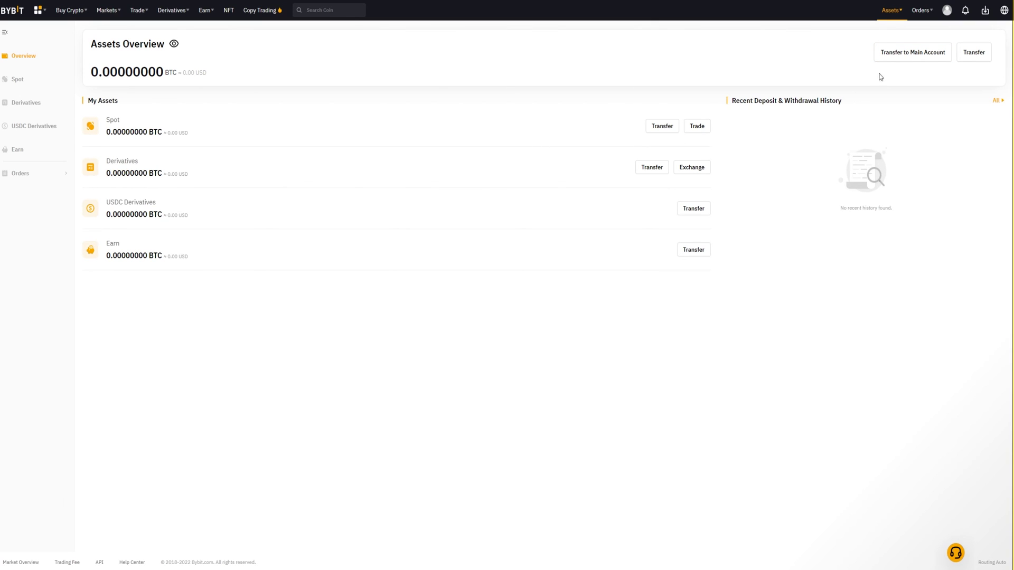
Step: Log out of Rekt01 through the avatar panel, returning to the main account
click(947, 10)
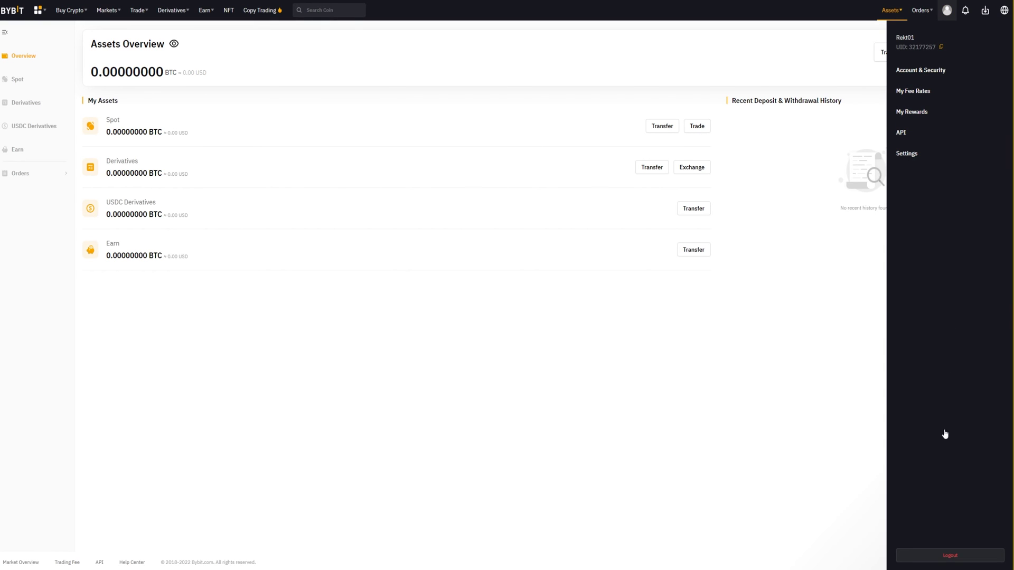
click(951, 556)
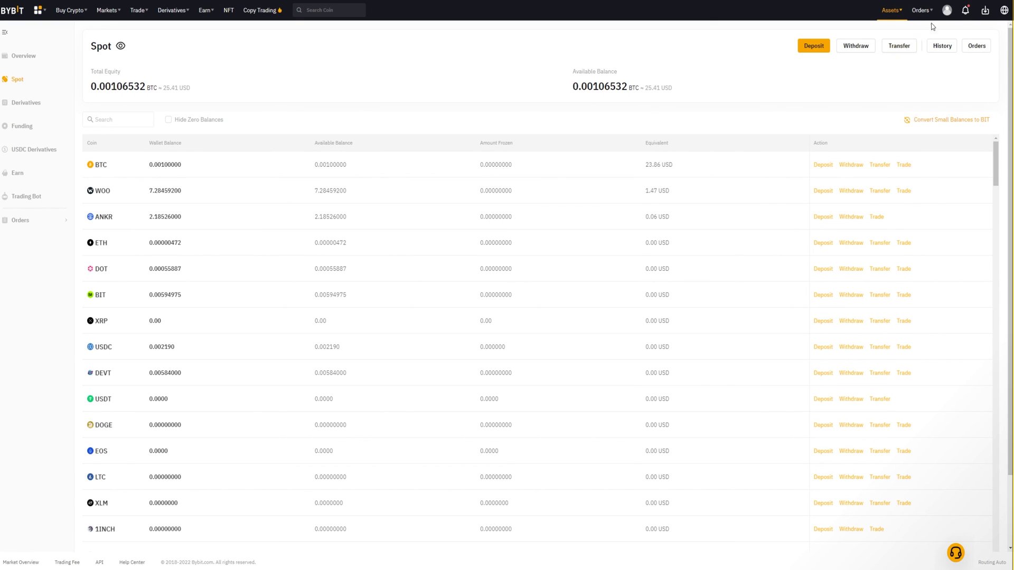
mouse_move(945, 15)
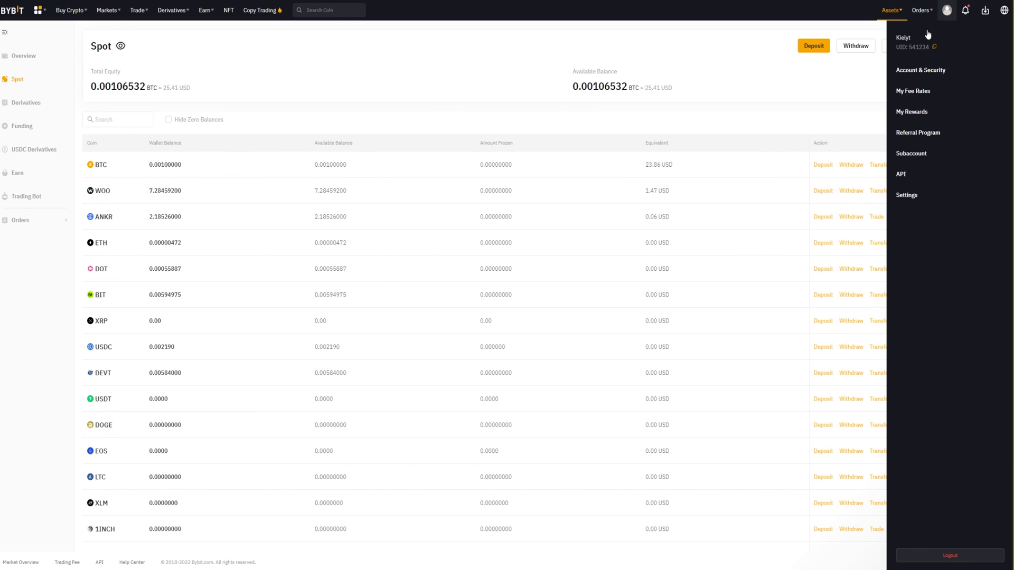